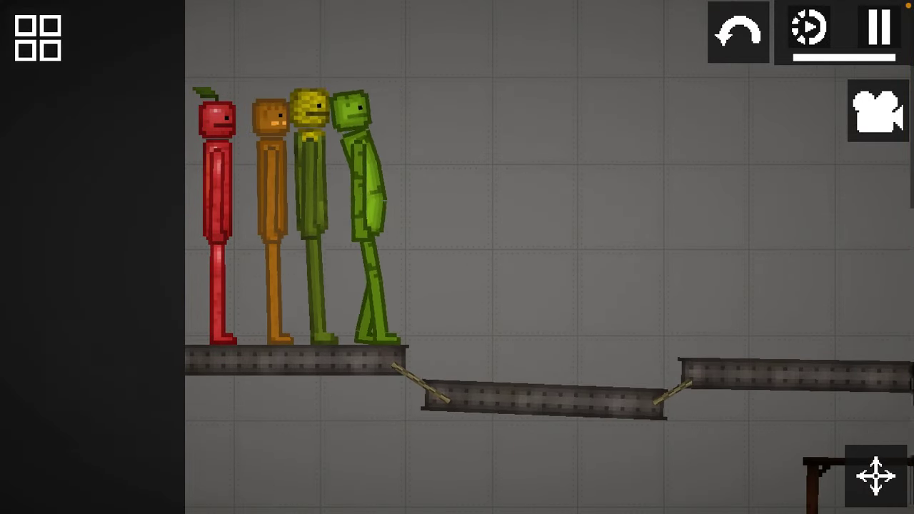
Step: Move the green melon ragdoll onto the sagging bridge
left_click_drag(378, 179, 450, 179)
left_click(388, 178)
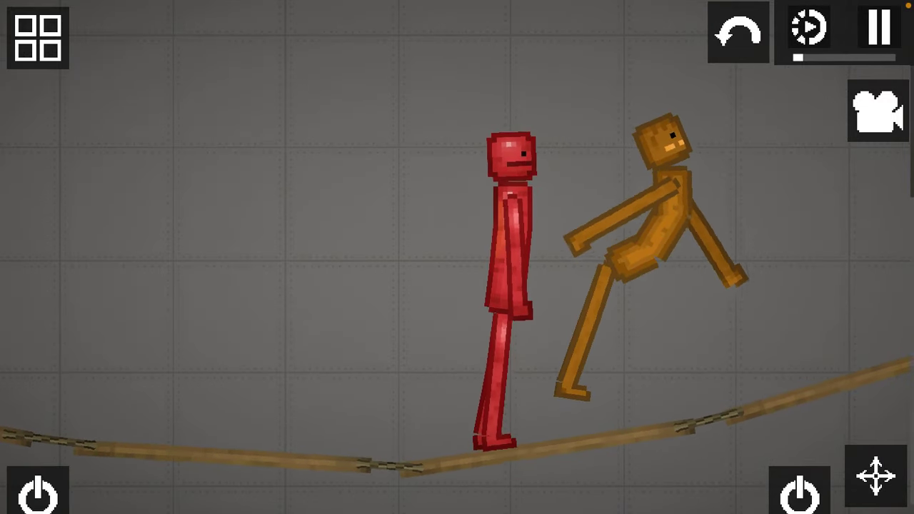
Step: Tie a rope between the red and orange ragdolls' hands while paused
key("space")
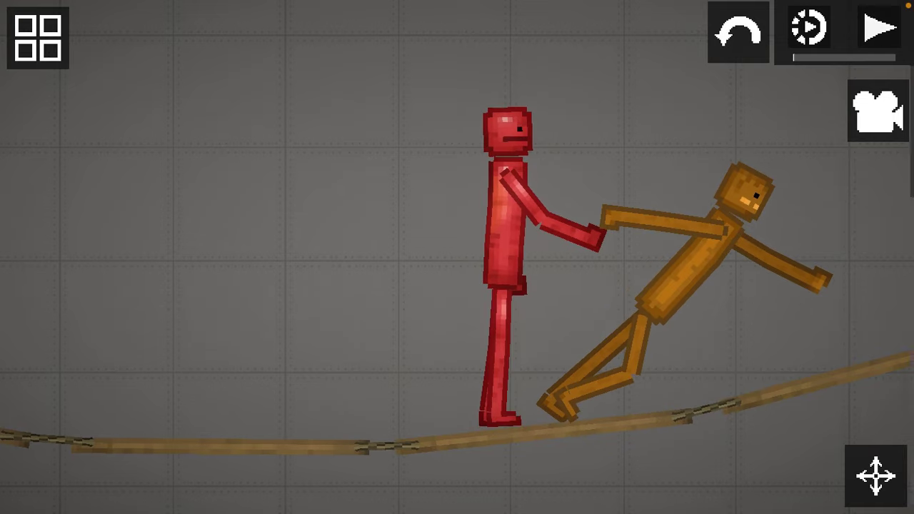
left_click(875, 476)
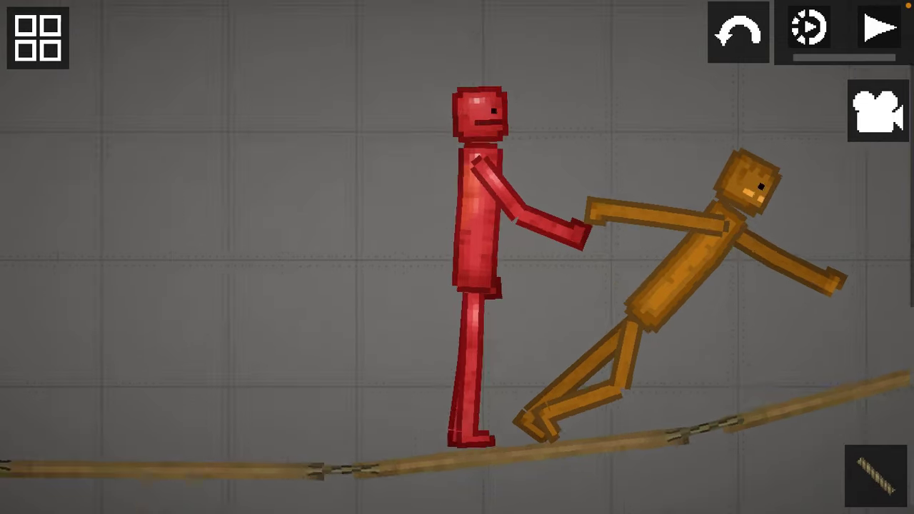
left_click_drag(582, 232, 596, 212)
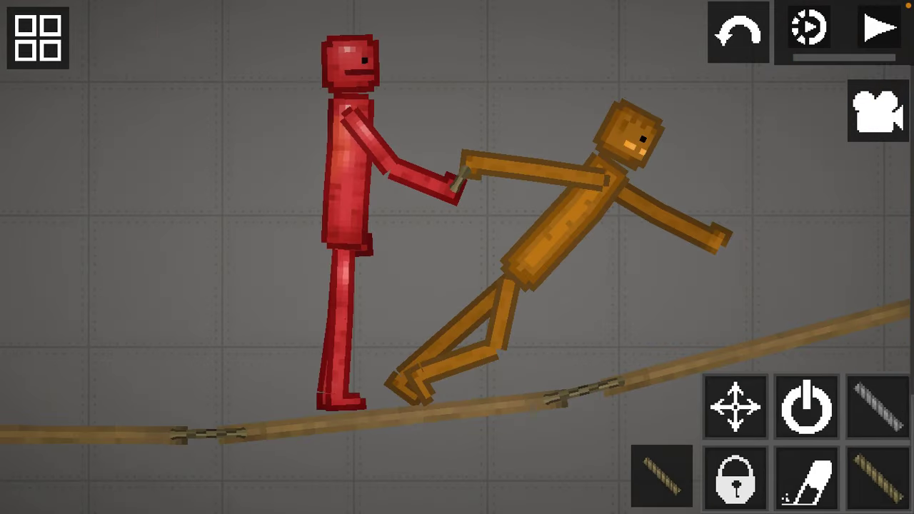
left_click(879, 29)
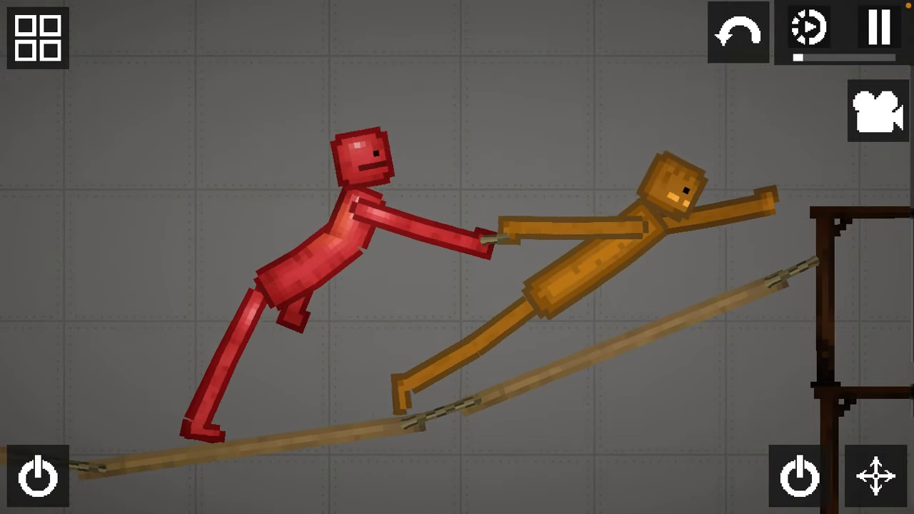
Step: Delete a segment of the rope bridge and follow the falling ragdolls
right_click(646, 330)
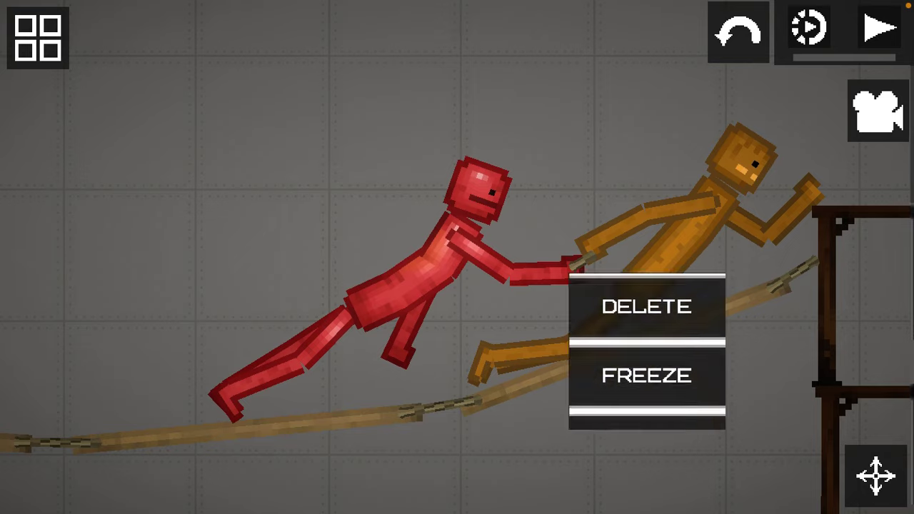
left_click(647, 245)
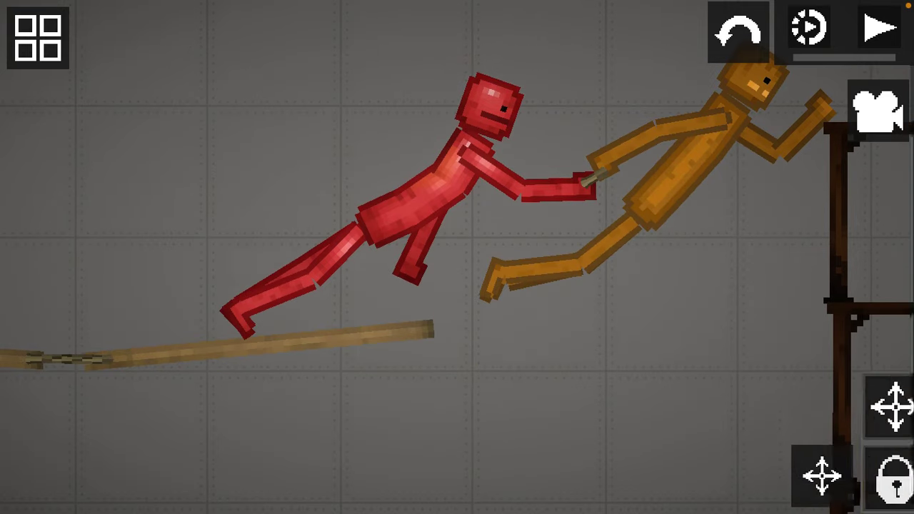
left_click_drag(457, 286, 336, 335)
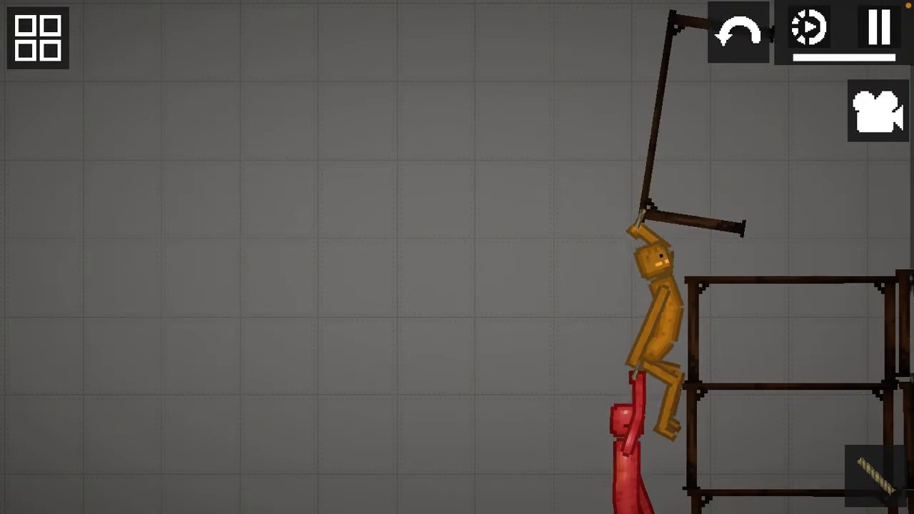
left_click(880, 29)
Step: Freeze the hanging rope frame in place, pausing and resuming as the ragdolls climb
left_click(875, 475)
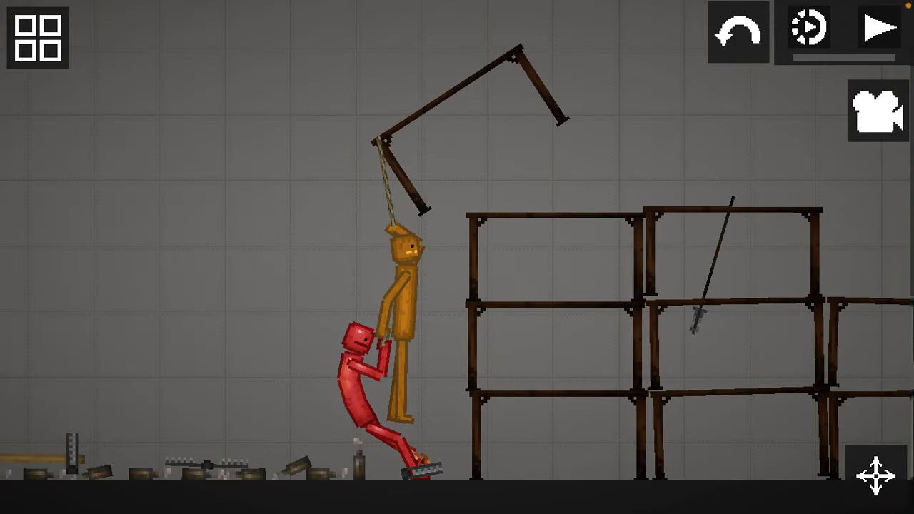
right_click(510, 117)
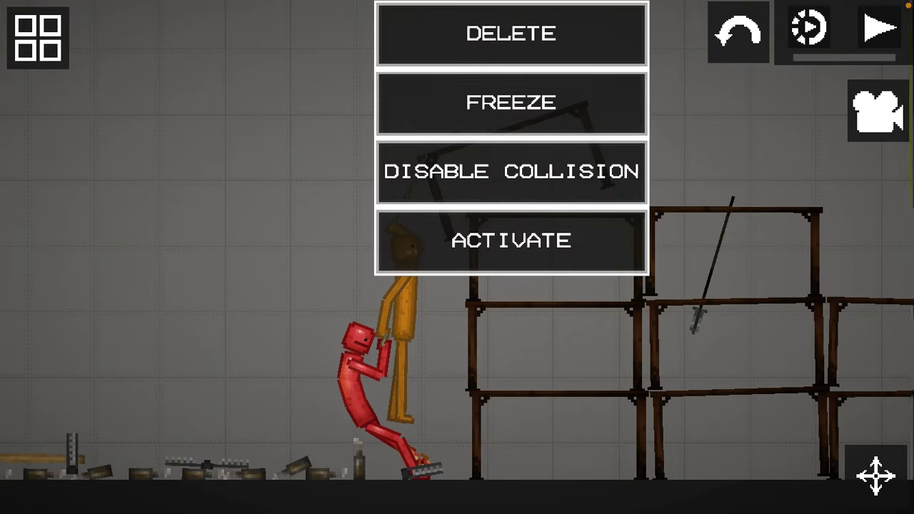
left_click(511, 102)
left_click(880, 27)
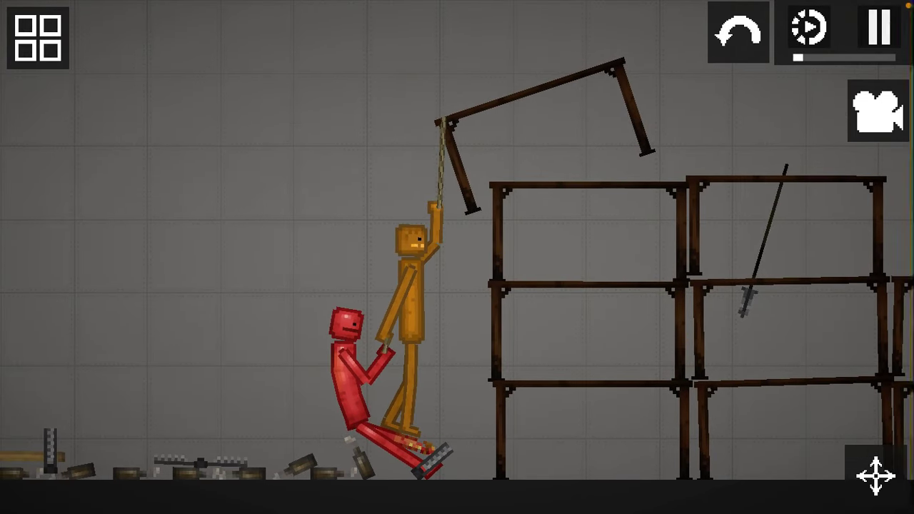
left_click(880, 27)
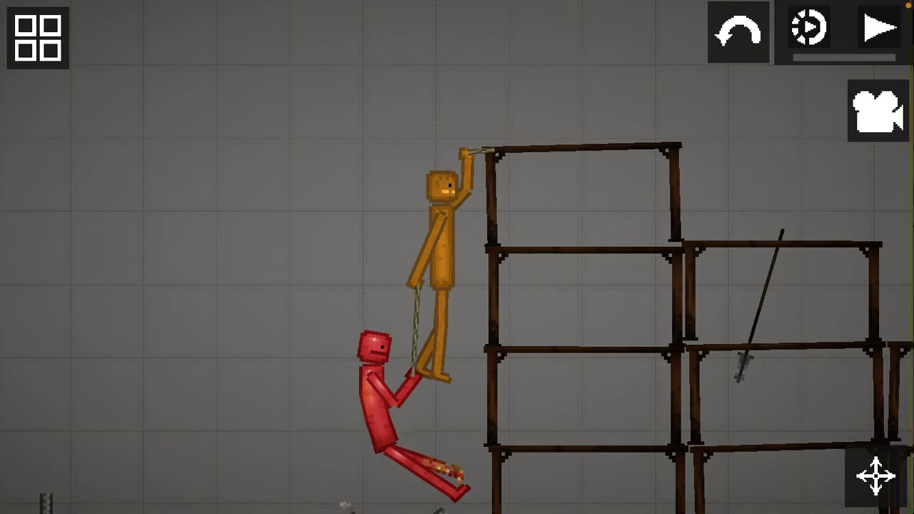
left_click(880, 28)
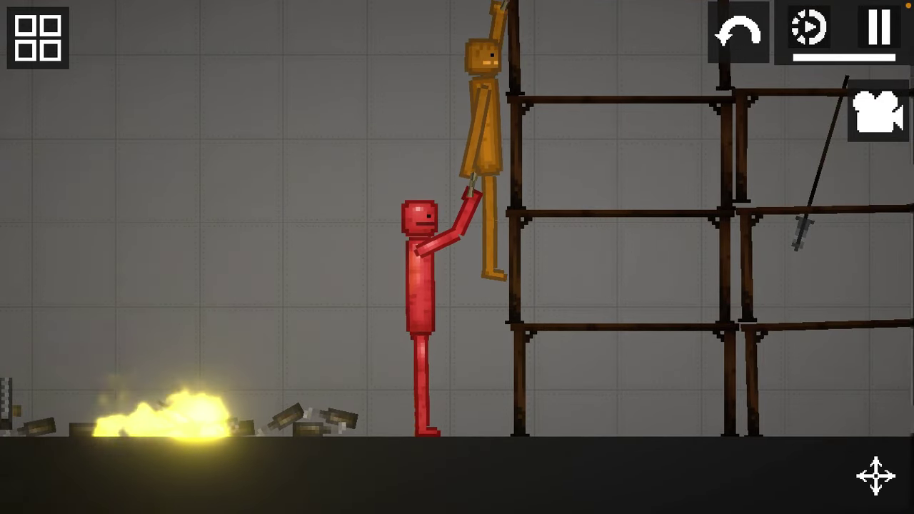
Step: Pause the simulation once the red ragdoll is atop the scaffold
left_click(880, 28)
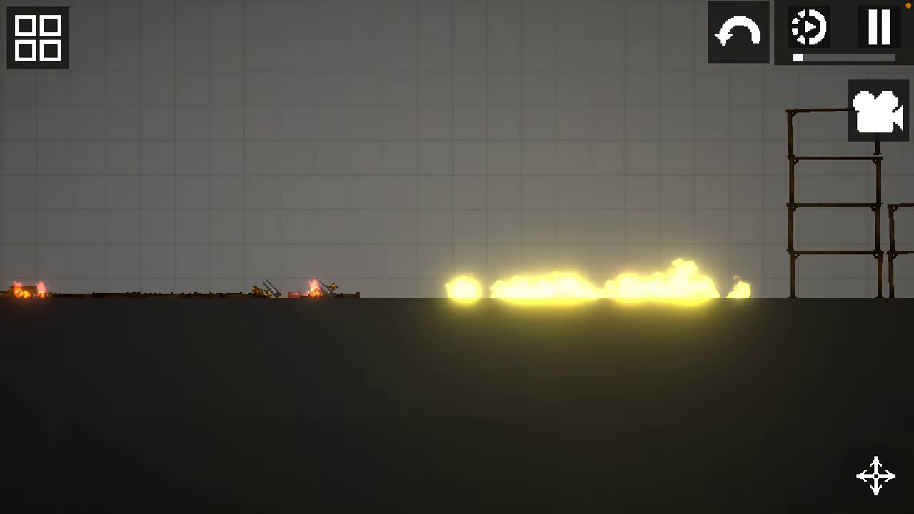
Step: Bring up the options menu for the burning debris
right_click(377, 289)
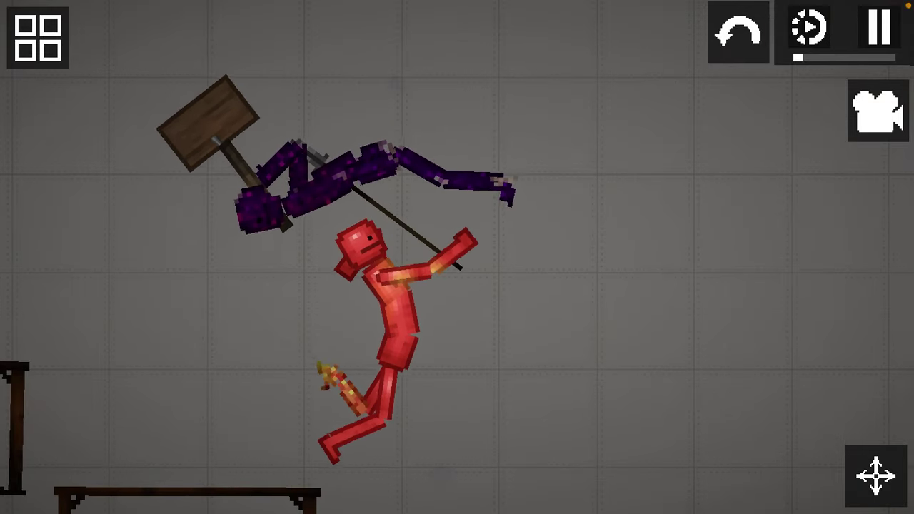
Step: Check the fighting ragdolls' options, then unfreeze the purple villain so it falls
left_click(377, 250)
left_click(377, 357)
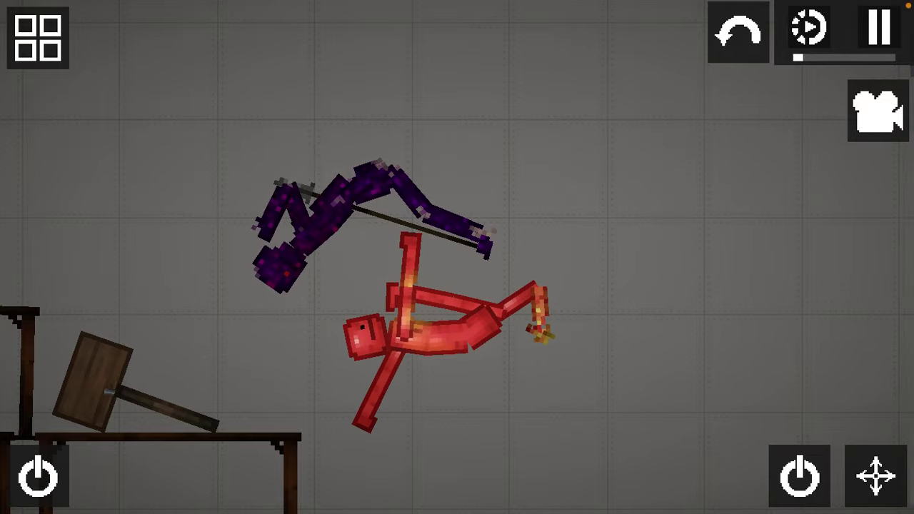
left_click(388, 215)
left_click(388, 235)
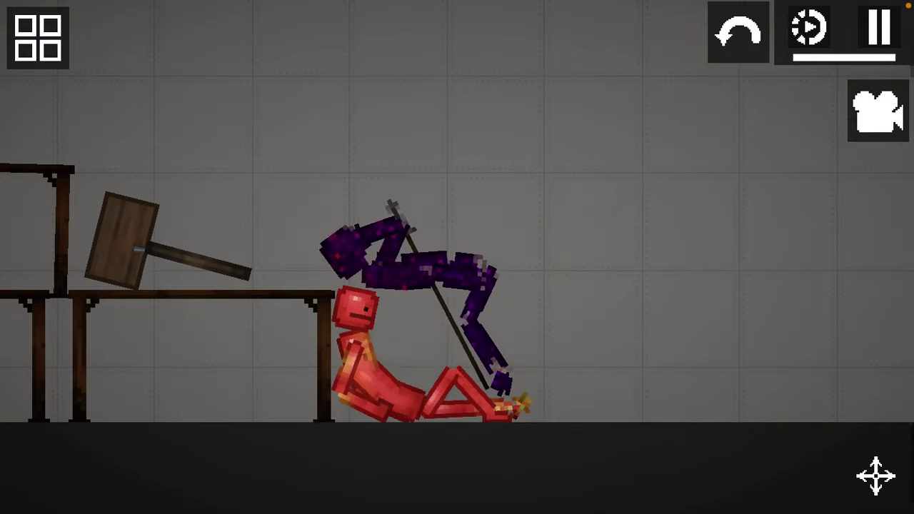